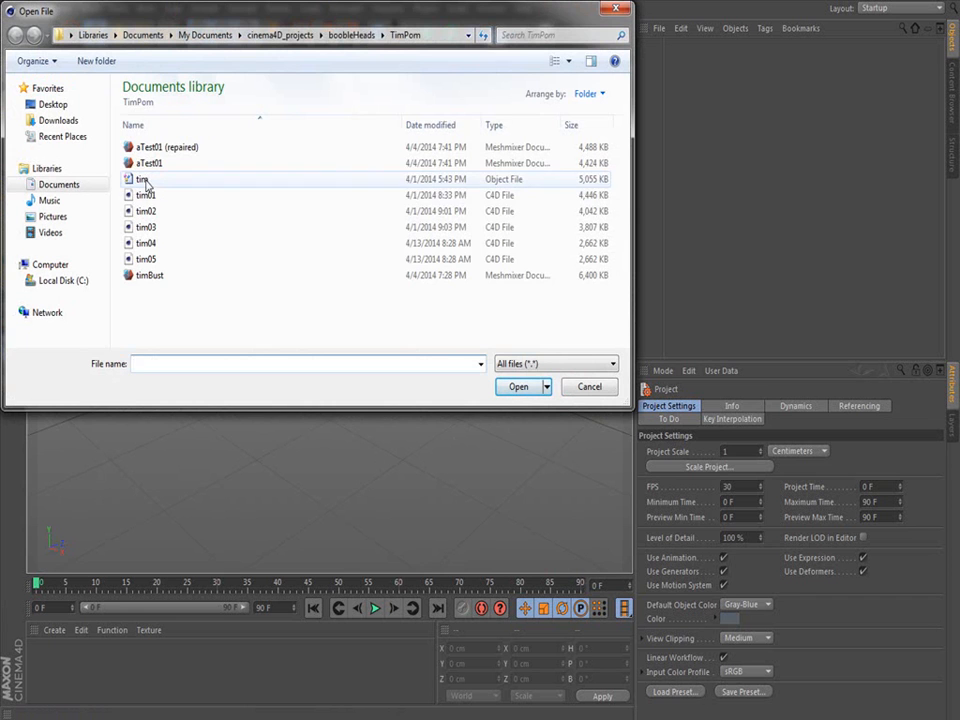
- Import the tim object file from the TimPom folder at a scale of 1 centimeter with normals and unused-point optimization enabled
click(528, 392)
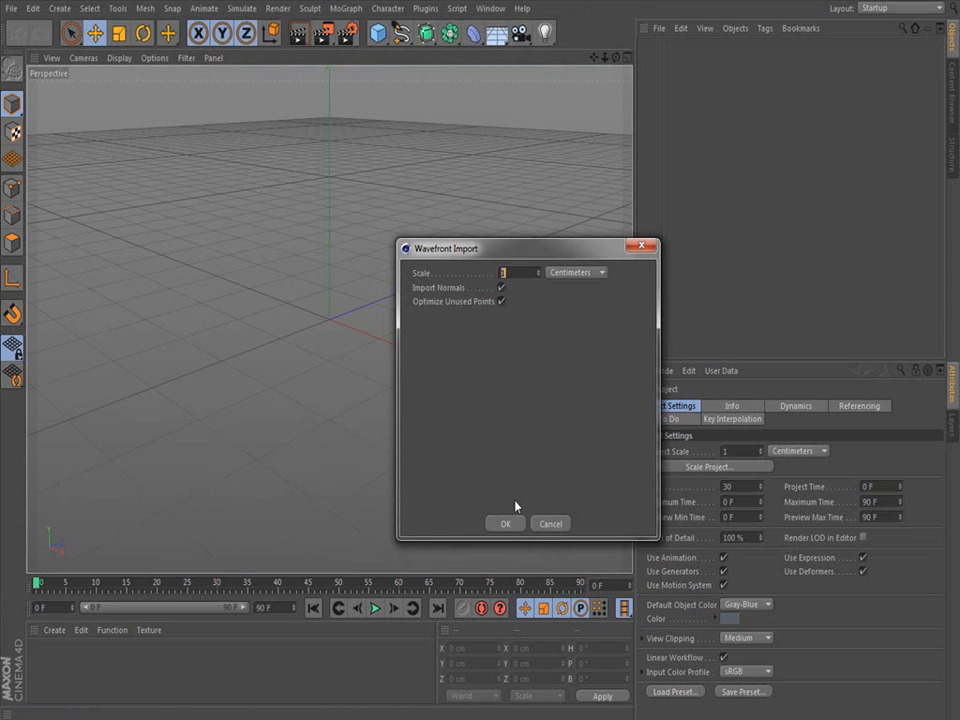
click(507, 524)
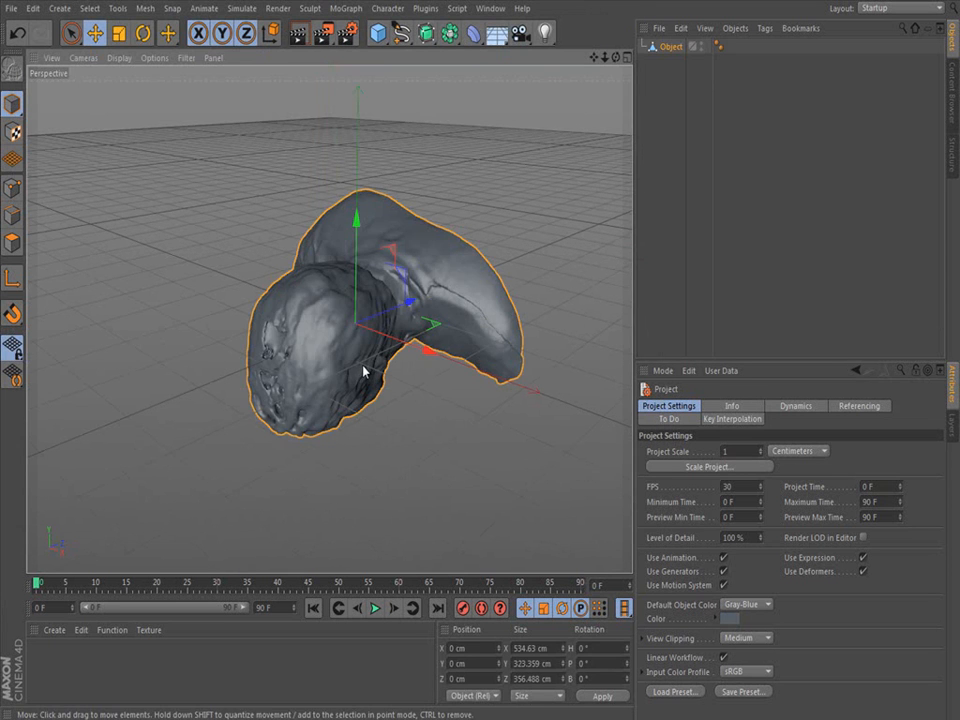
- Set the imported bust's pitch rotation to -90° so it stands upright
scroll(363, 370, up, 1)
alt+drag(328, 317, 257, 267)
drag(603, 660, 464, 627)
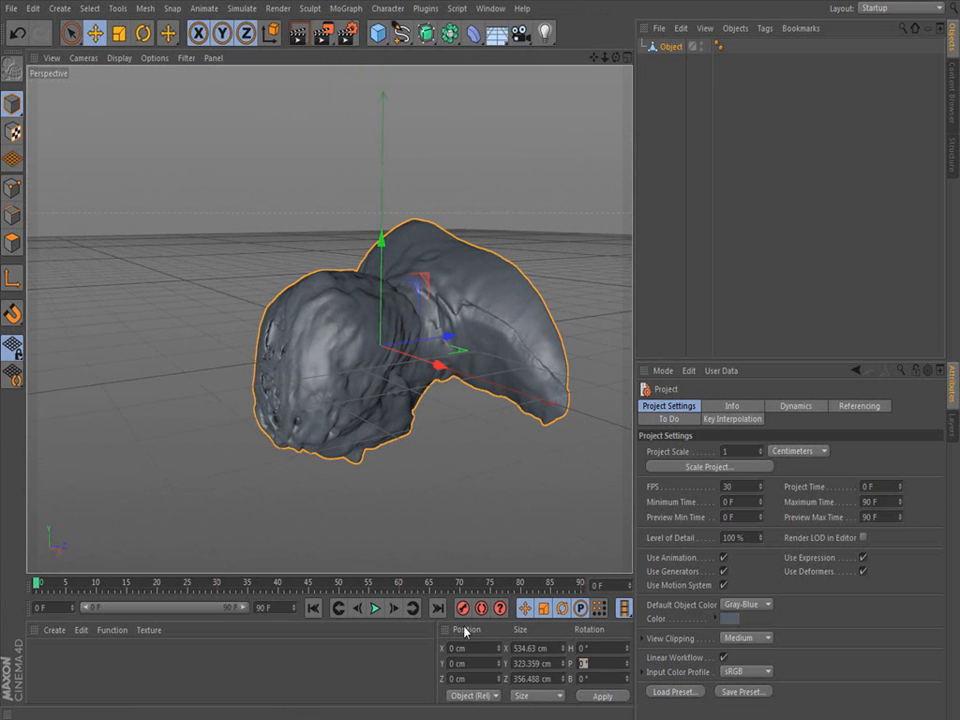
key(Return)
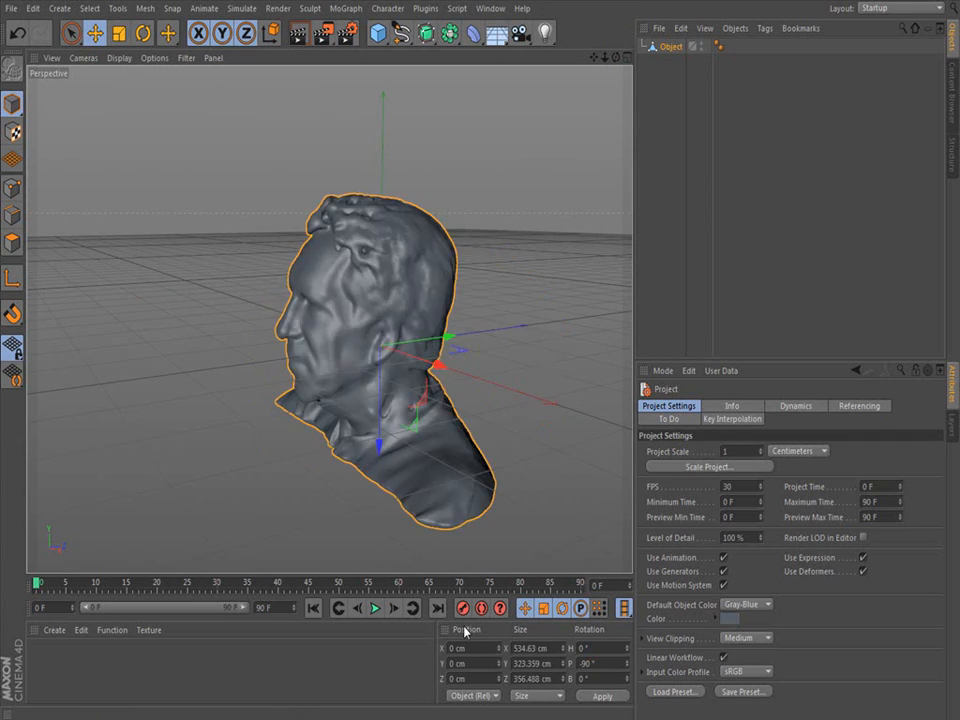
- Switch from the single perspective view to the four-view layout and frame the bust's head in the Right view
drag(615, 57, 722, 88)
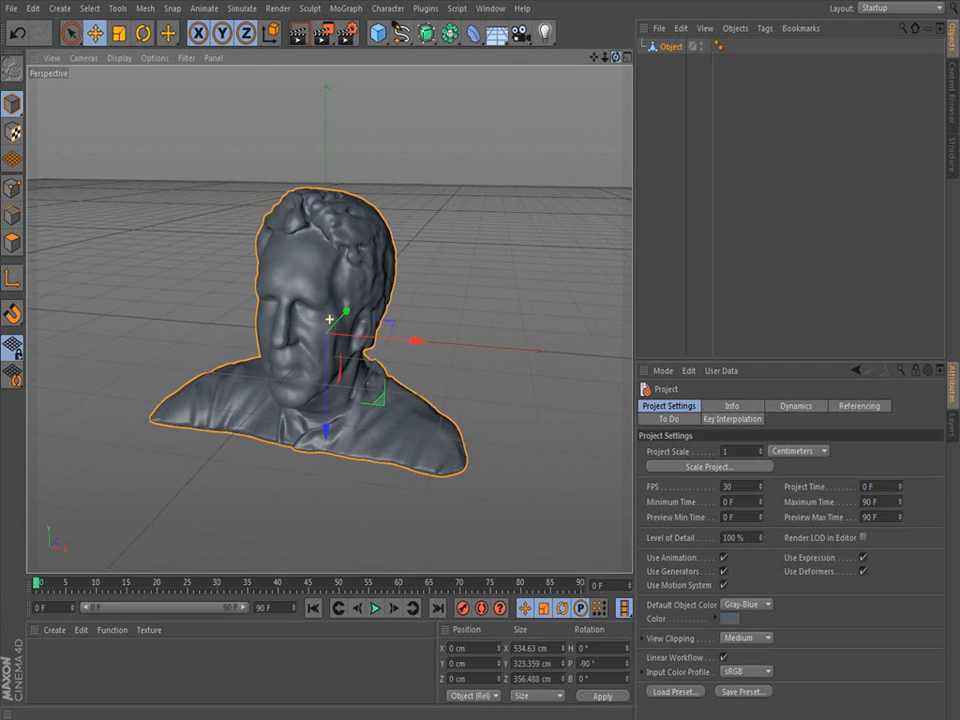
click(627, 58)
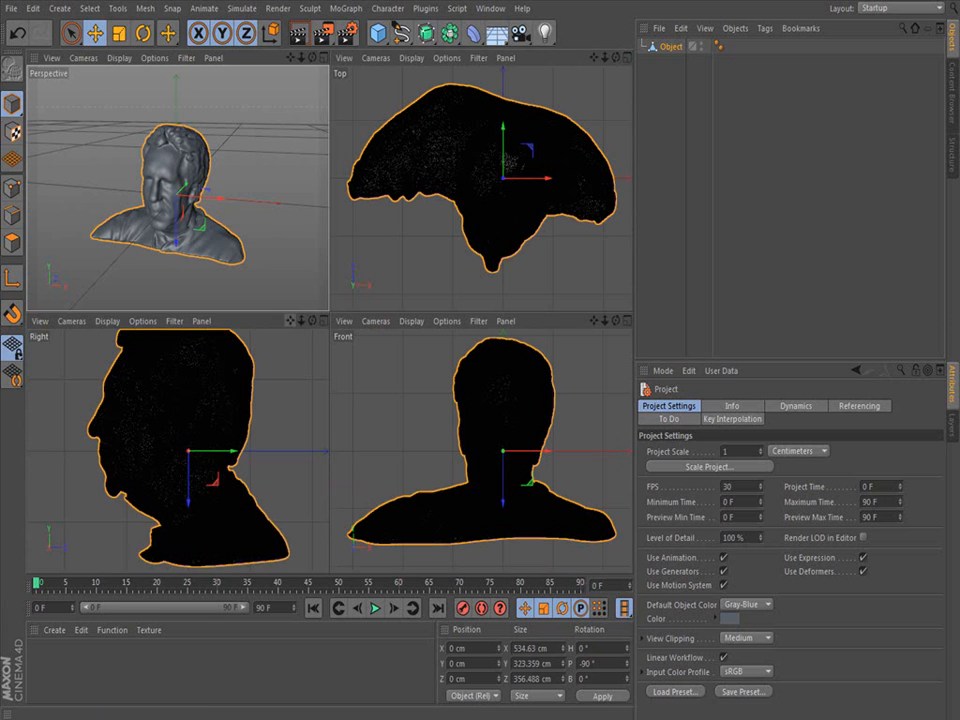
drag(291, 322, 289, 348)
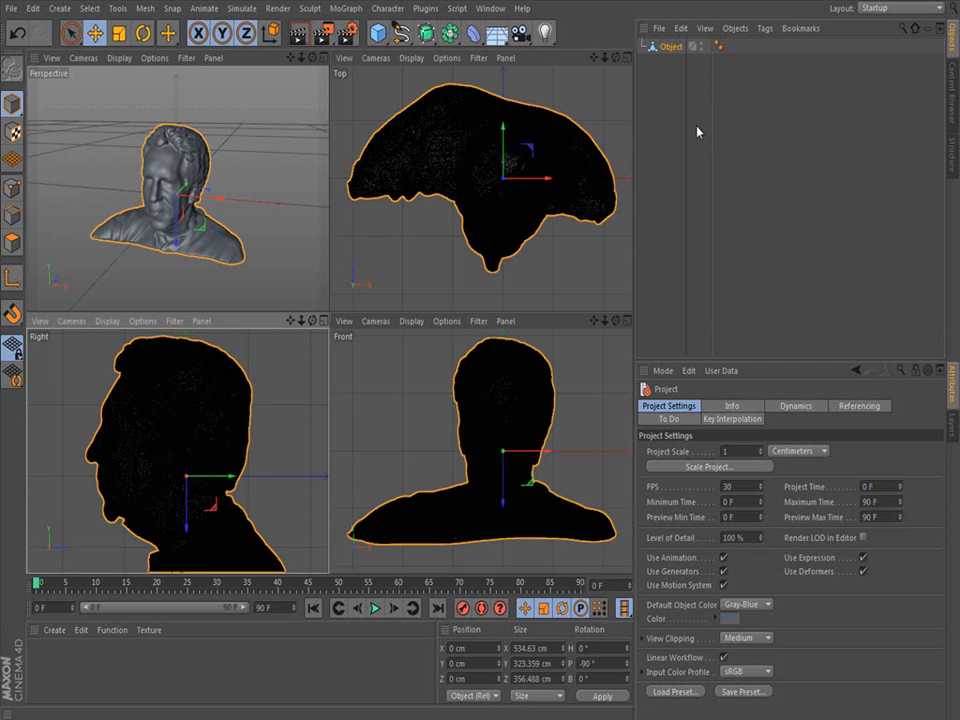
- Rename the imported polygon object as Tim
click(672, 47)
double_click(675, 48)
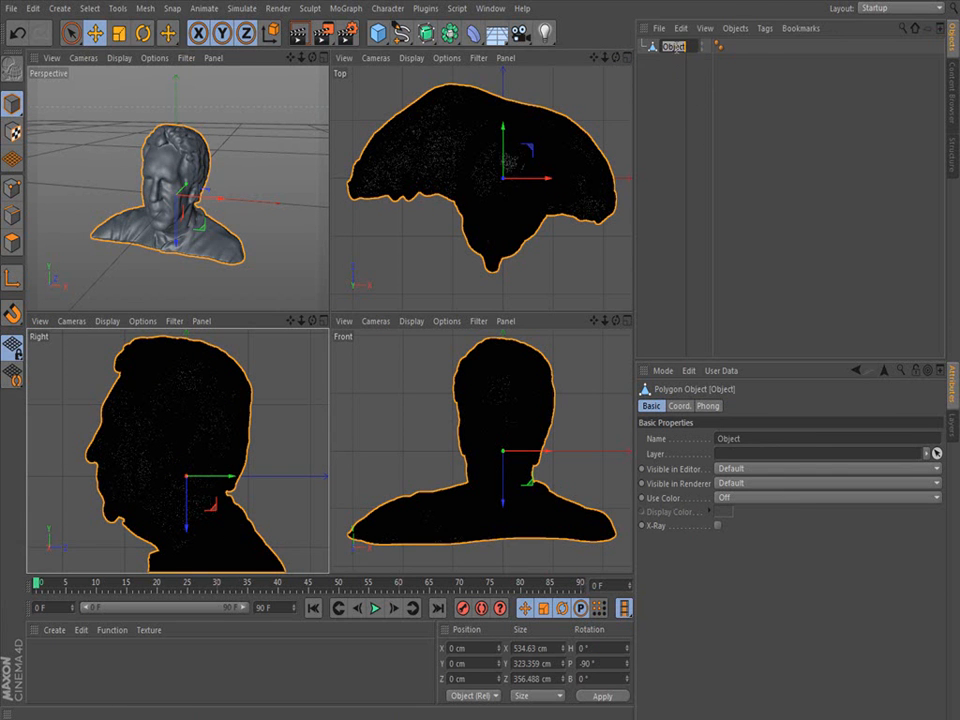
text(Tim)
key(Return)
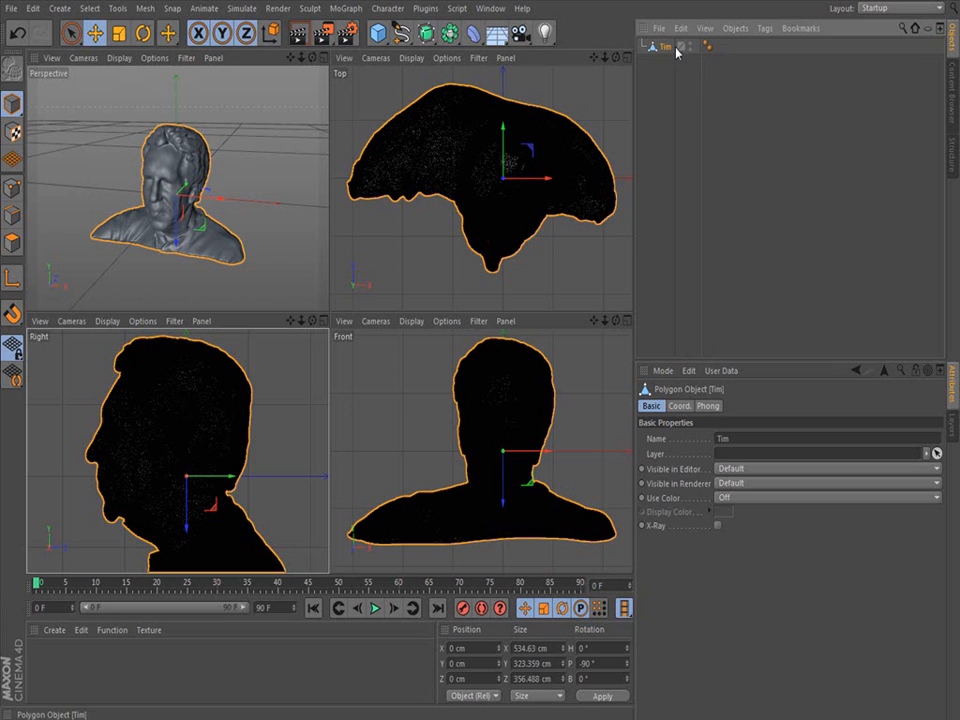
- Check the point and polygon counts in the Tim object's information
click(736, 28)
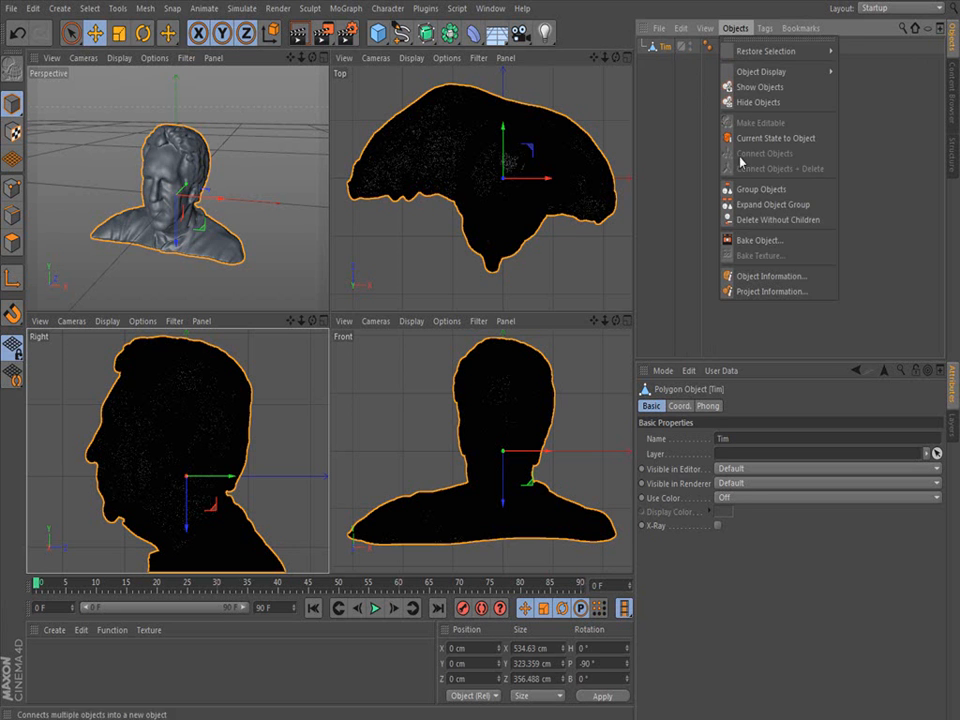
click(770, 277)
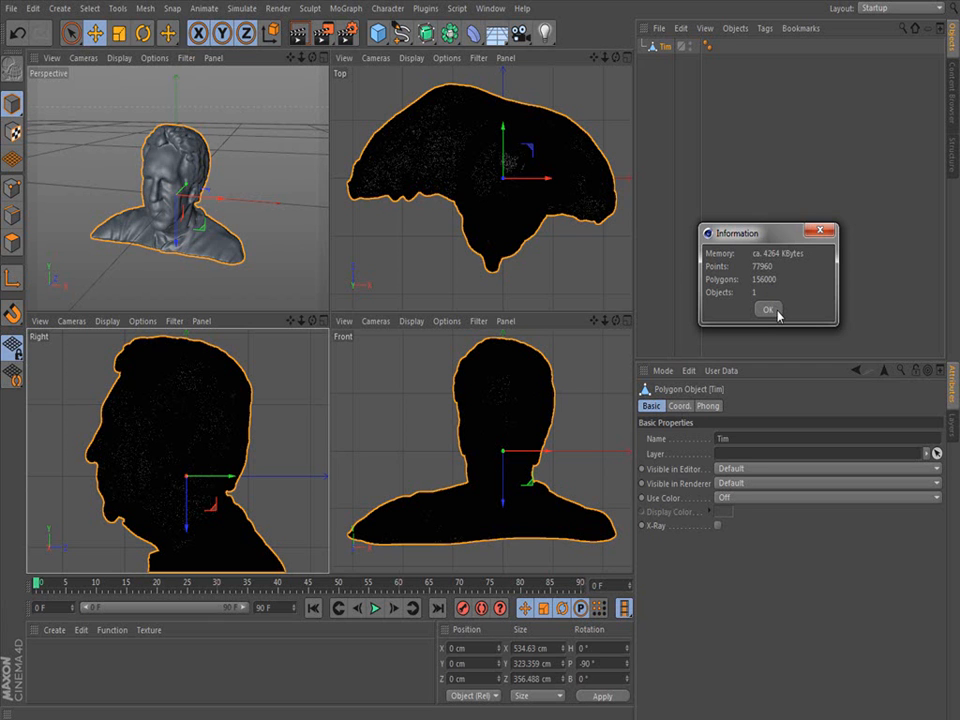
click(776, 312)
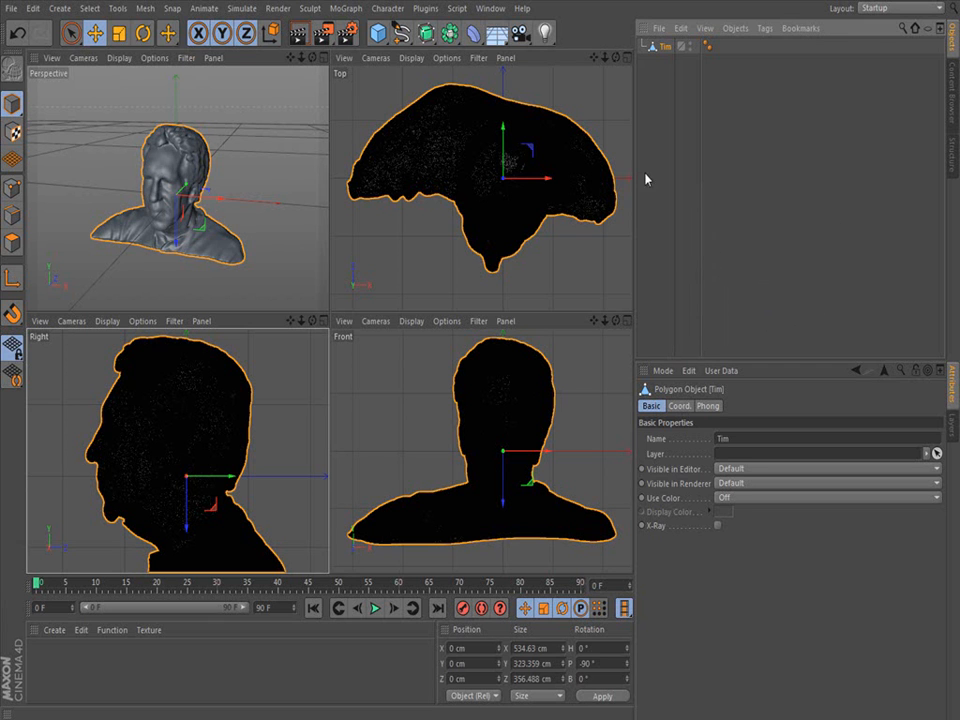
- Add a Polygon Reduction deformer with a reduction strength of 50% as a child of the Tim object
click(474, 34)
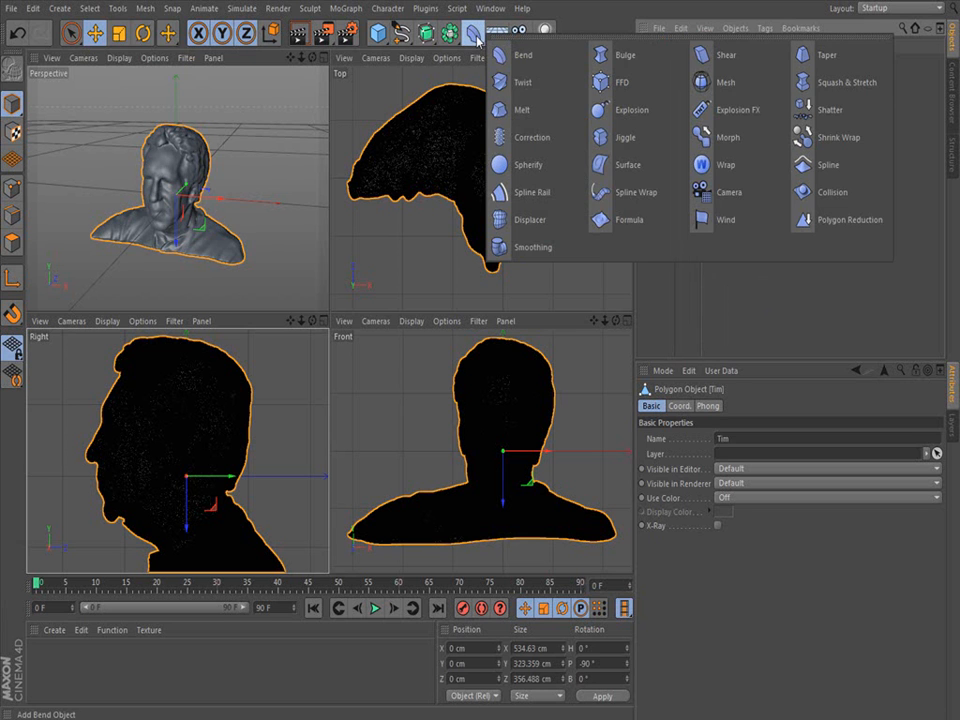
alt+click(837, 221)
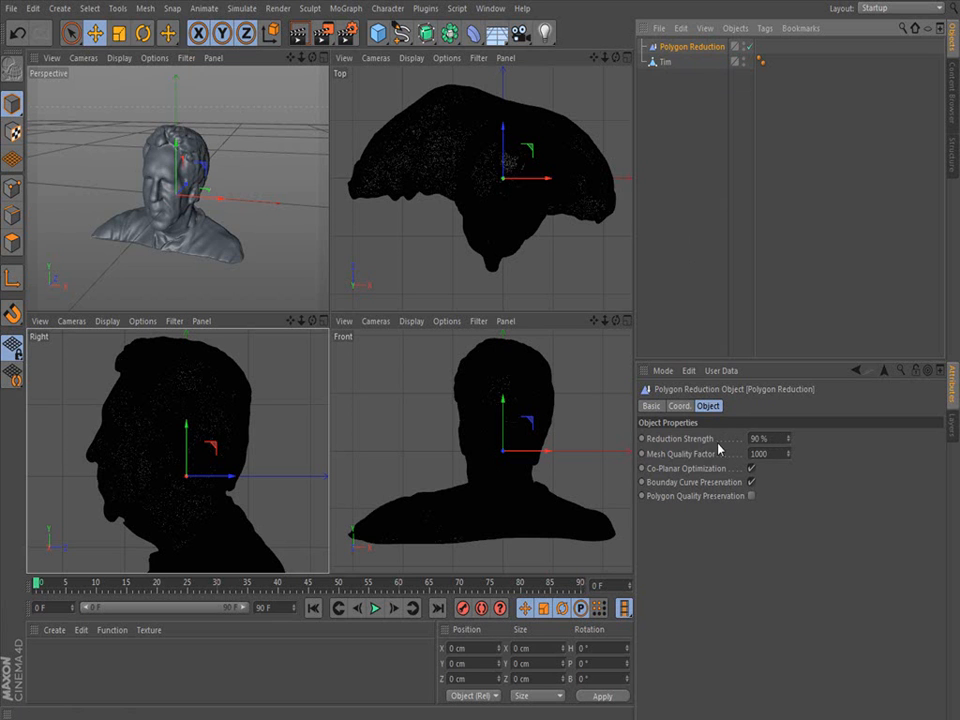
click(774, 438)
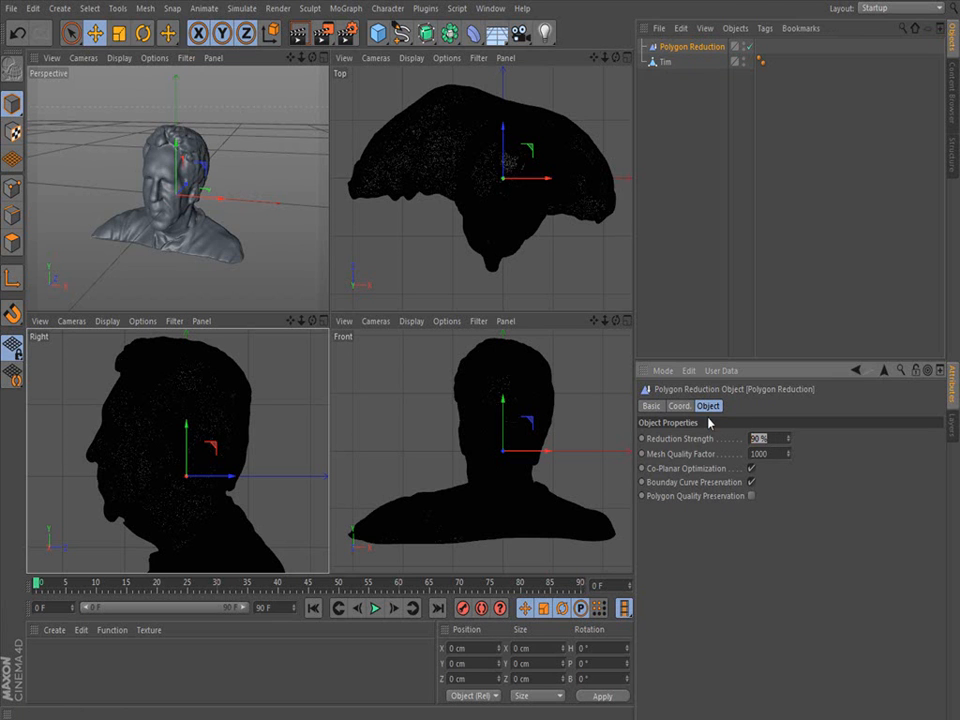
text(9)
drag(676, 50, 670, 66)
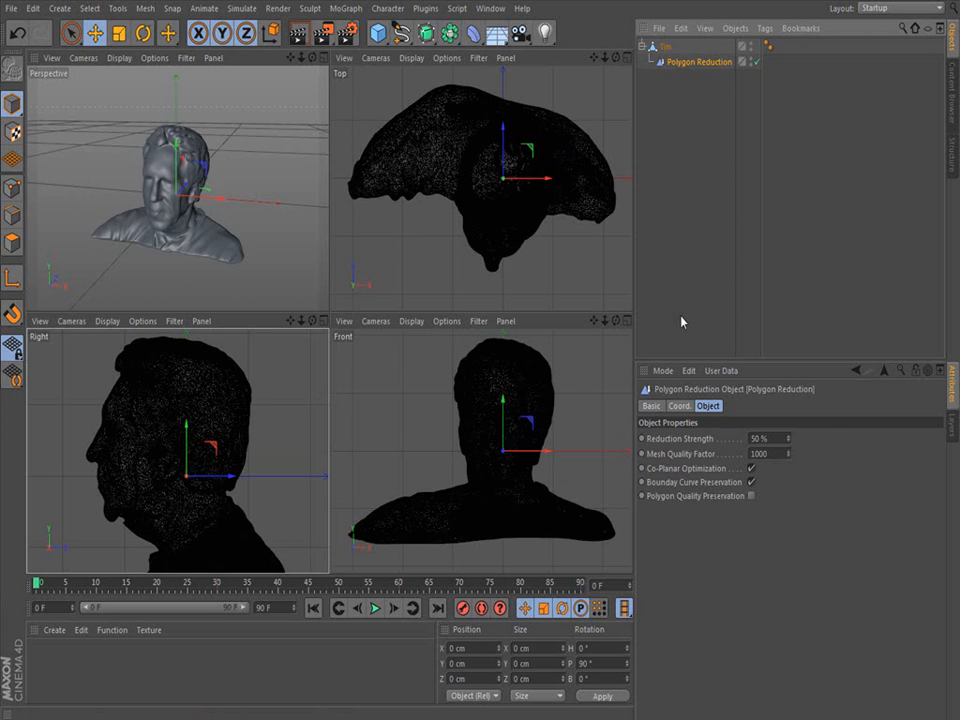
- Inspect the reduced bust's surface detail and check the Tim object's point and polygon counts
scroll(161, 171, up, 5)
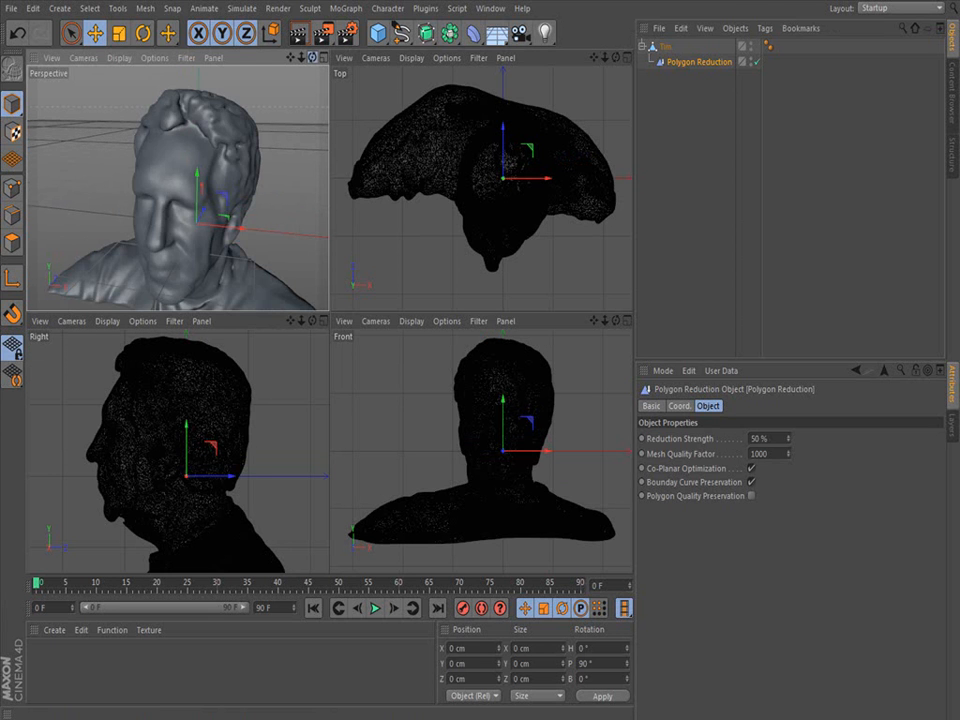
drag(312, 57, 352, 52)
scroll(224, 176, down, 3)
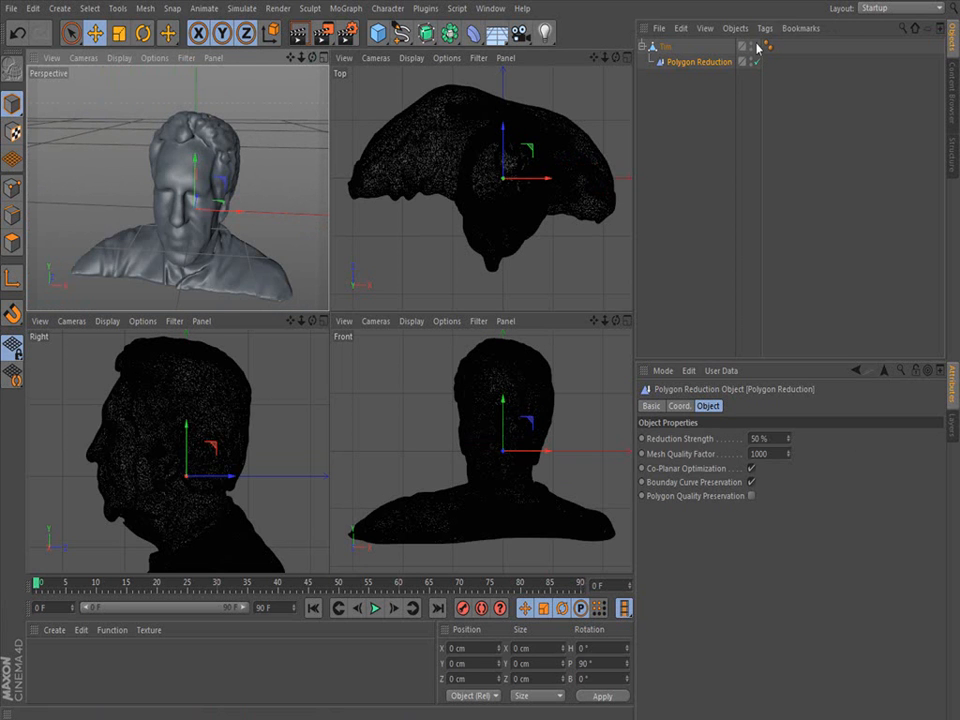
click(667, 47)
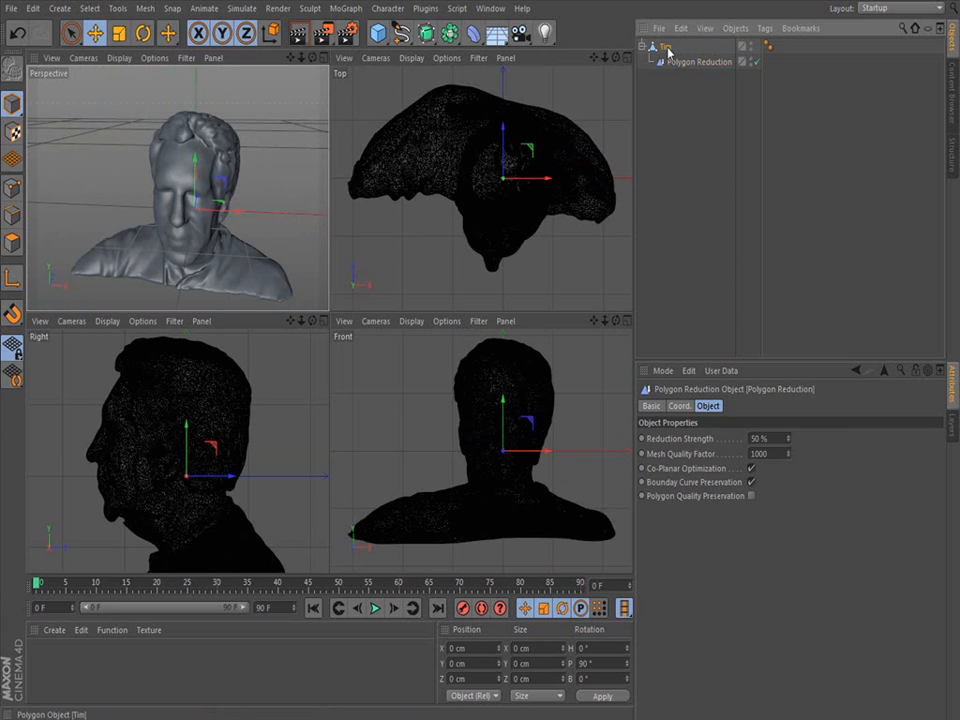
click(735, 28)
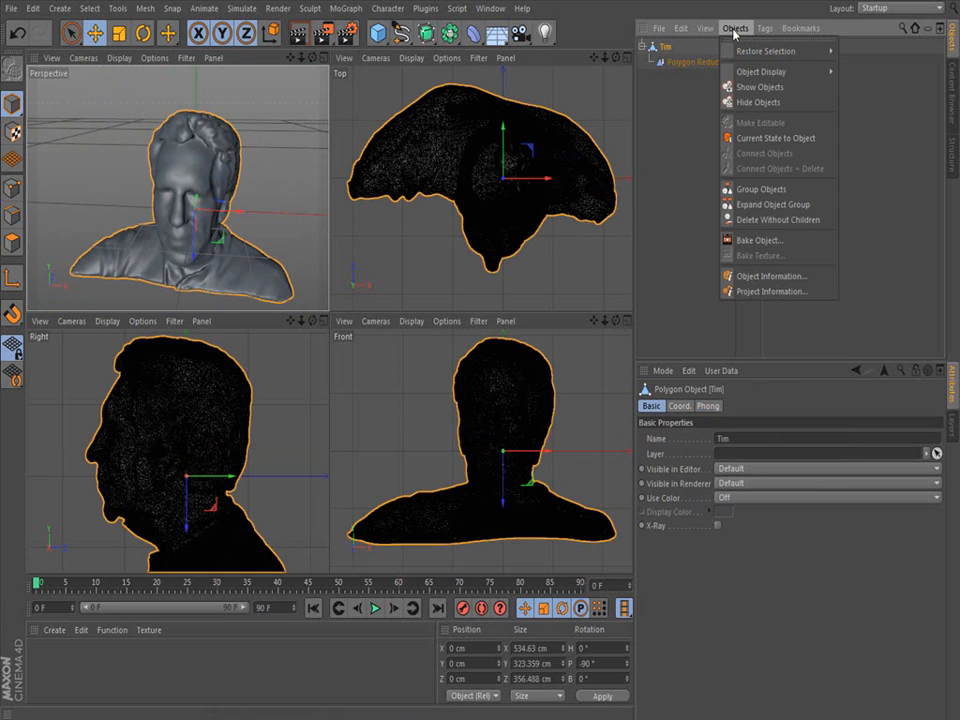
click(785, 278)
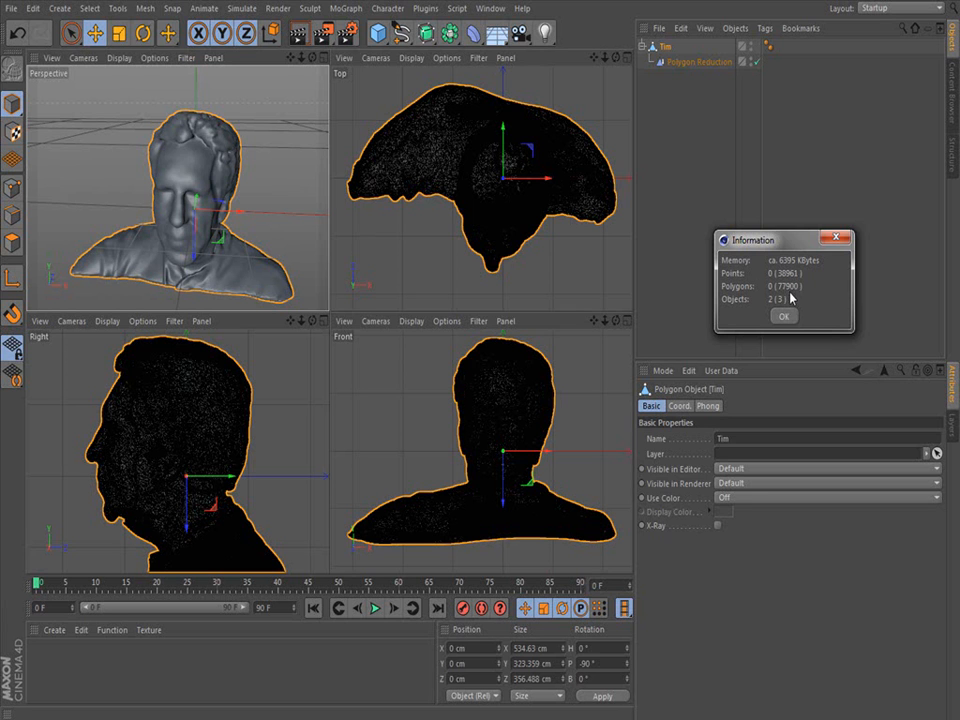
click(840, 239)
- Set the Polygon Reduction deformer's reduction strength to 80% and inspect the detail in the face
click(692, 64)
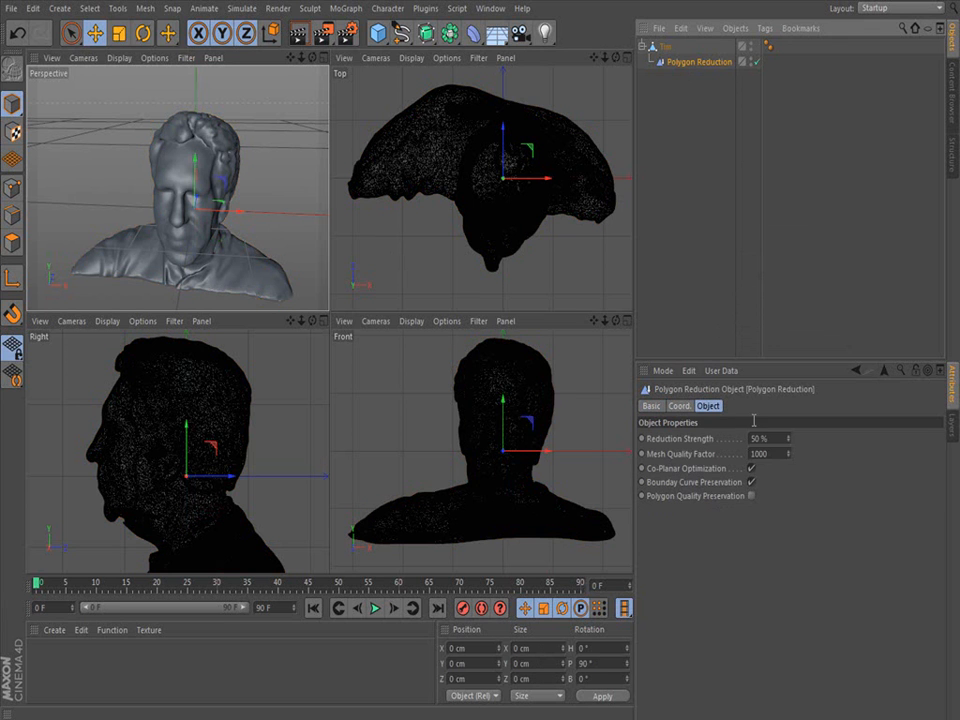
drag(778, 439, 687, 438)
text(8)
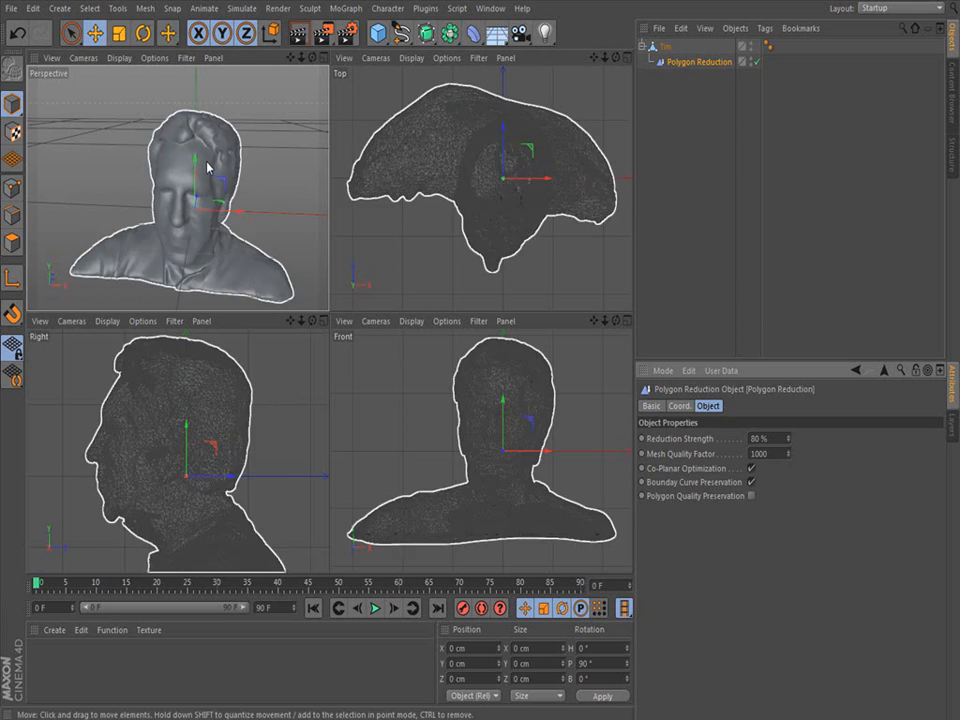
scroll(207, 163, up, 3)
drag(314, 60, 178, 188)
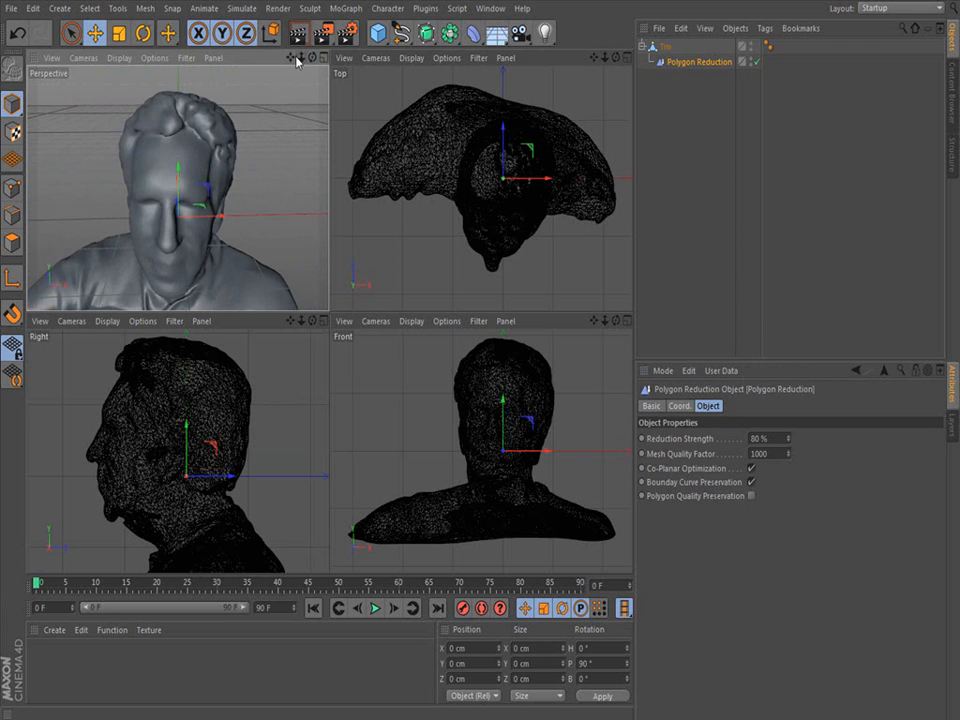
drag(290, 58, 178, 188)
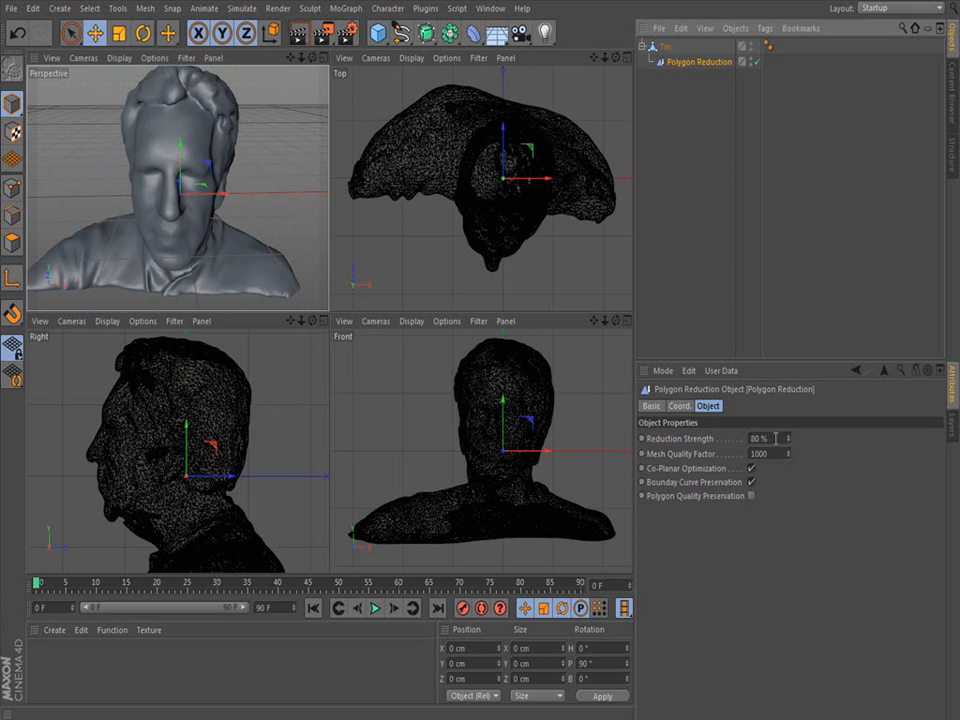
- Try a reduction strength of 90% on the Polygon Reduction deformer and inspect the bust
drag(789, 438, 675, 440)
text(9)
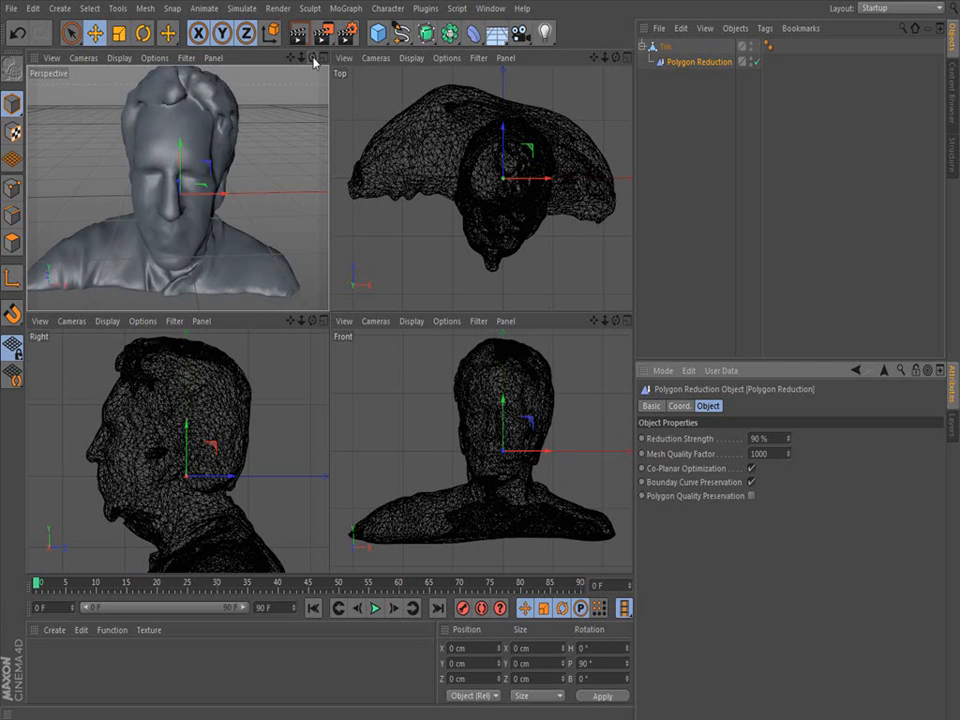
mouse_move(312, 58)
mouse_down()
mouse_move(475, 40)
mouse_move(325, 62)
mouse_move(230, 50)
mouse_move(242, 76)
mouse_move(318, 70)
mouse_move(292, 58)
mouse_move(308, 55)
mouse_move(410, 62)
mouse_move(314, 58)
mouse_move(360, 60)
mouse_move(320, 58)
mouse_move(318, 70)
mouse_move(322, 58)
mouse_up()
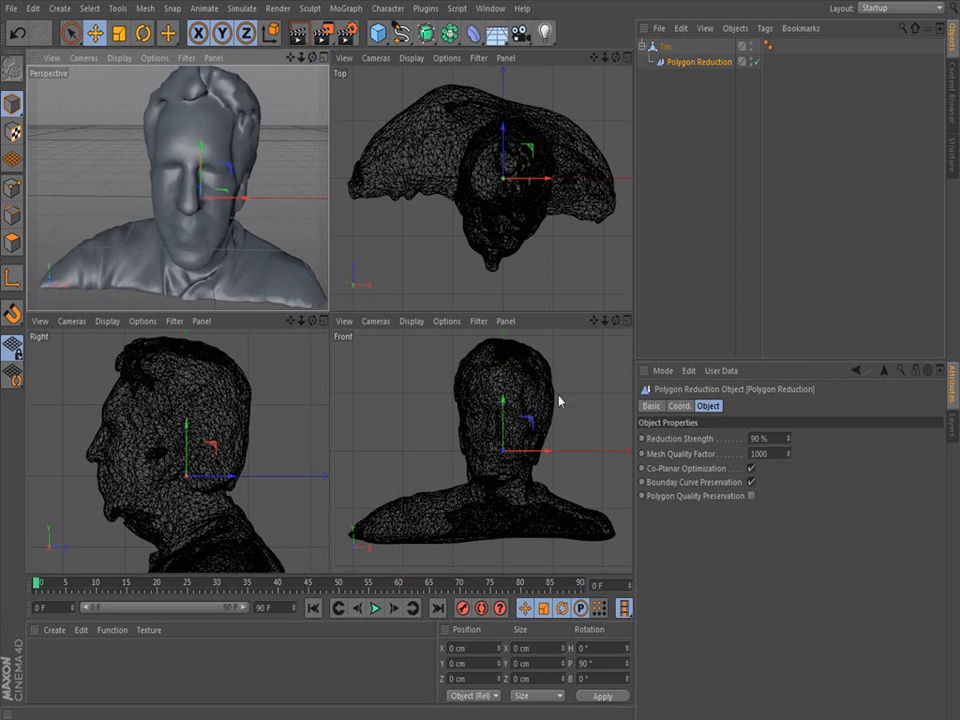
- Set the Polygon Reduction deformer's reduction strength to 70%
double_click(772, 438)
text(7)
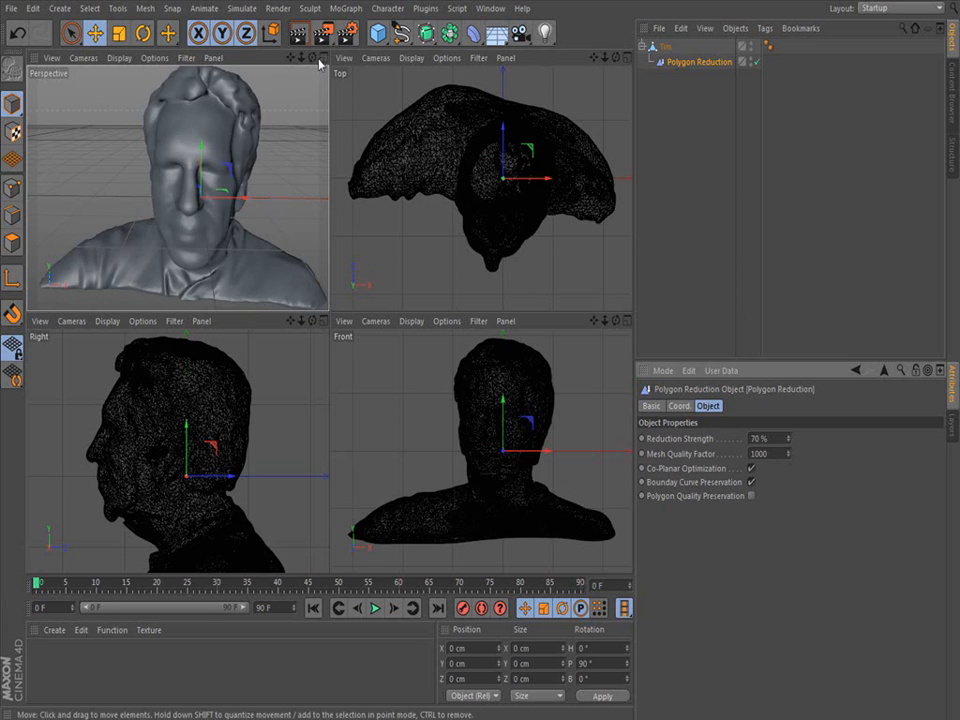
drag(312, 58, 280, 80)
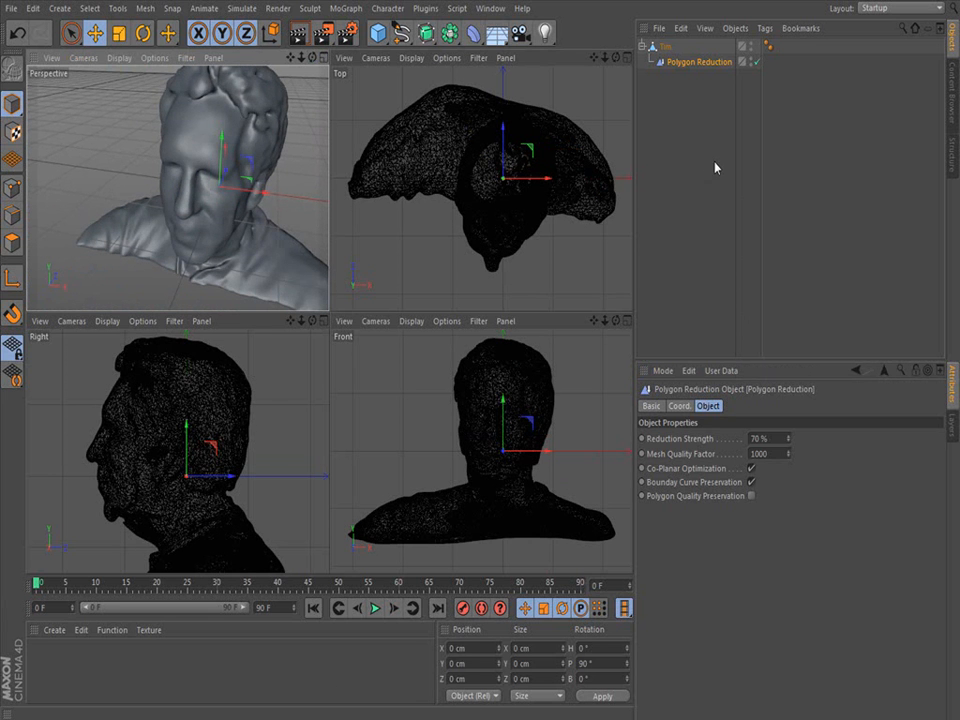
- Check the object information of the Polygon Reduction deformer and the Tim object for the reduced polygon count
click(737, 28)
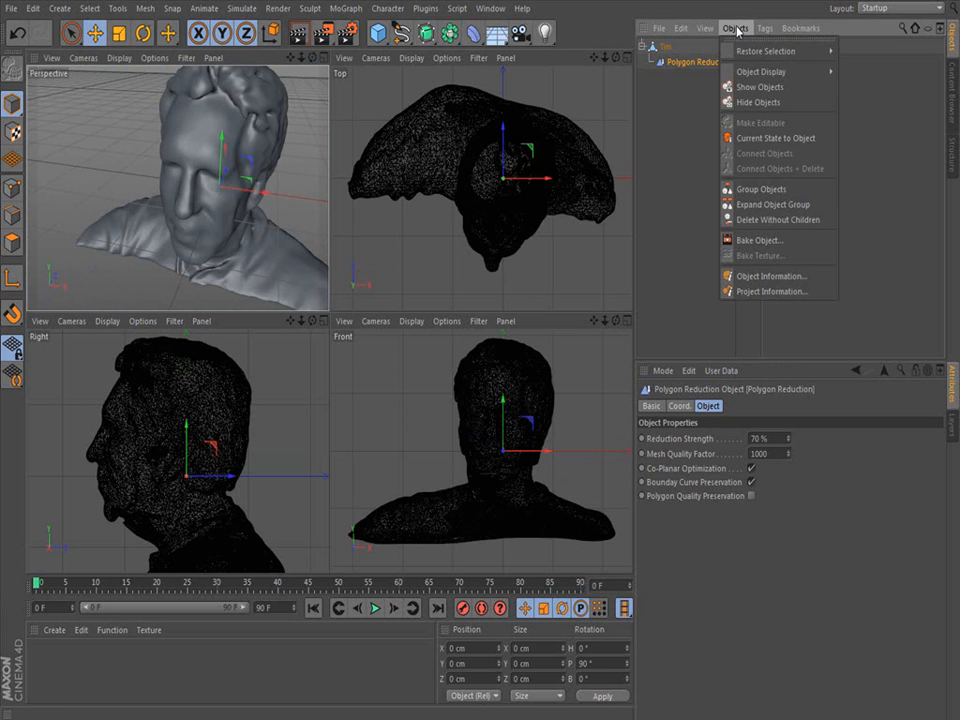
click(773, 278)
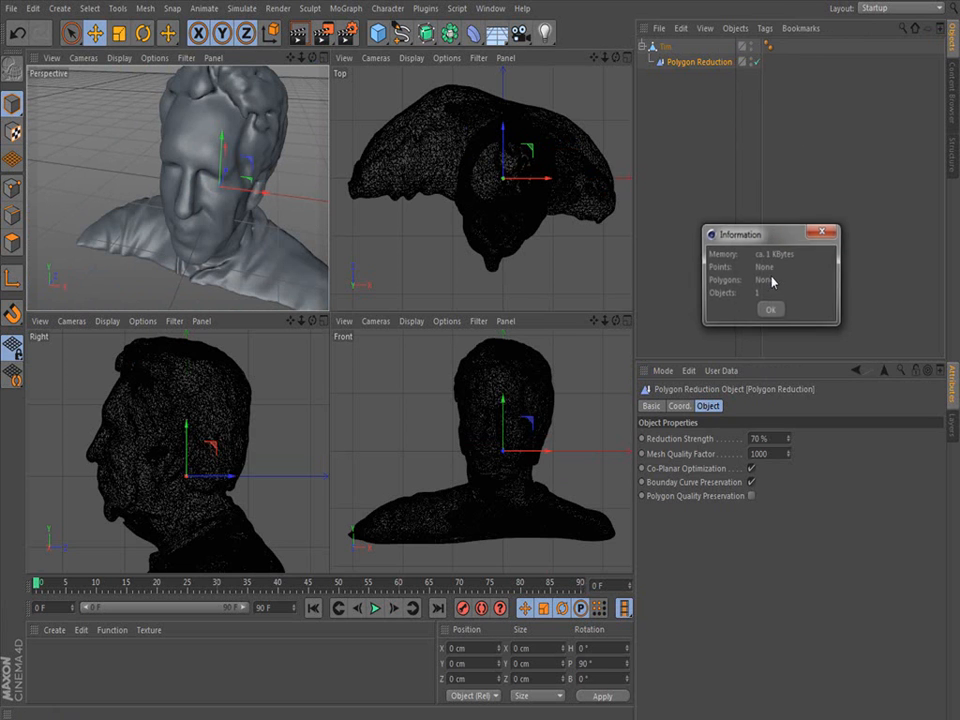
click(824, 232)
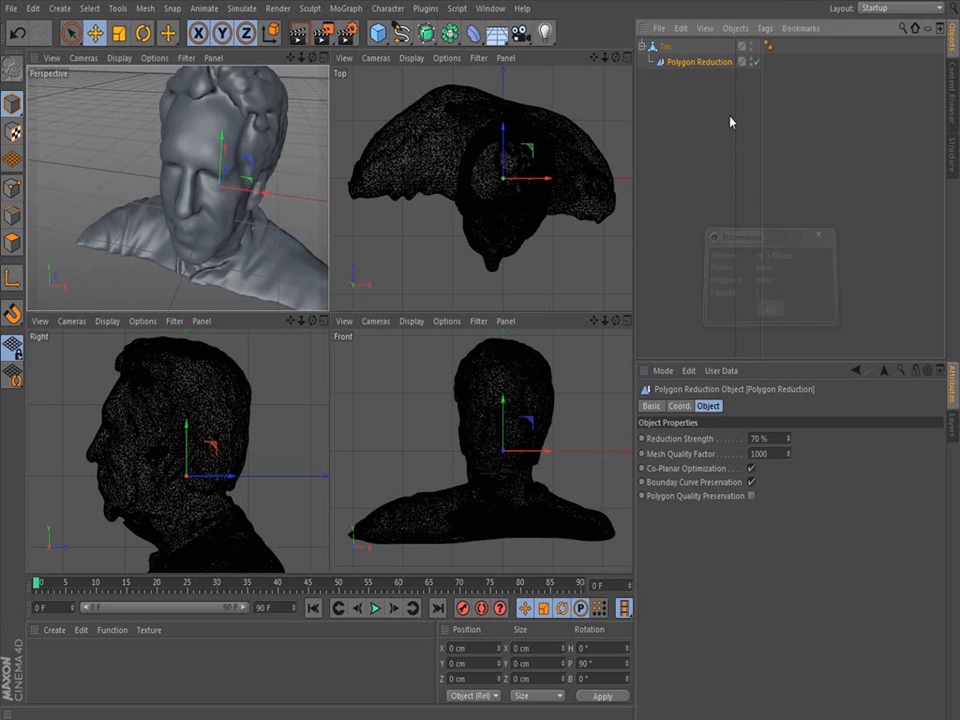
click(662, 46)
click(745, 35)
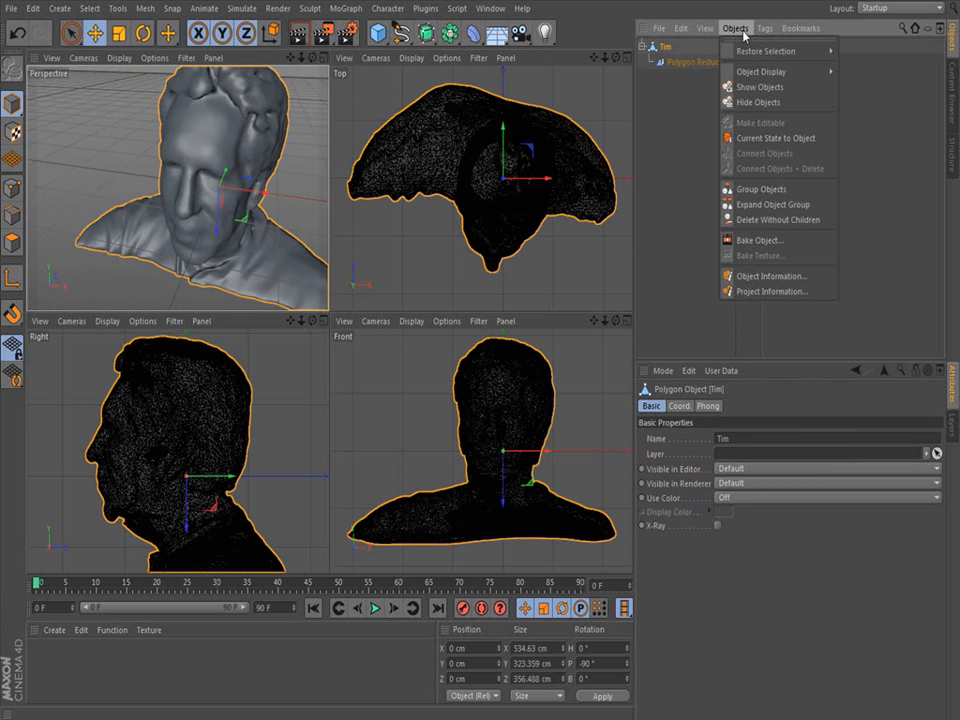
click(780, 275)
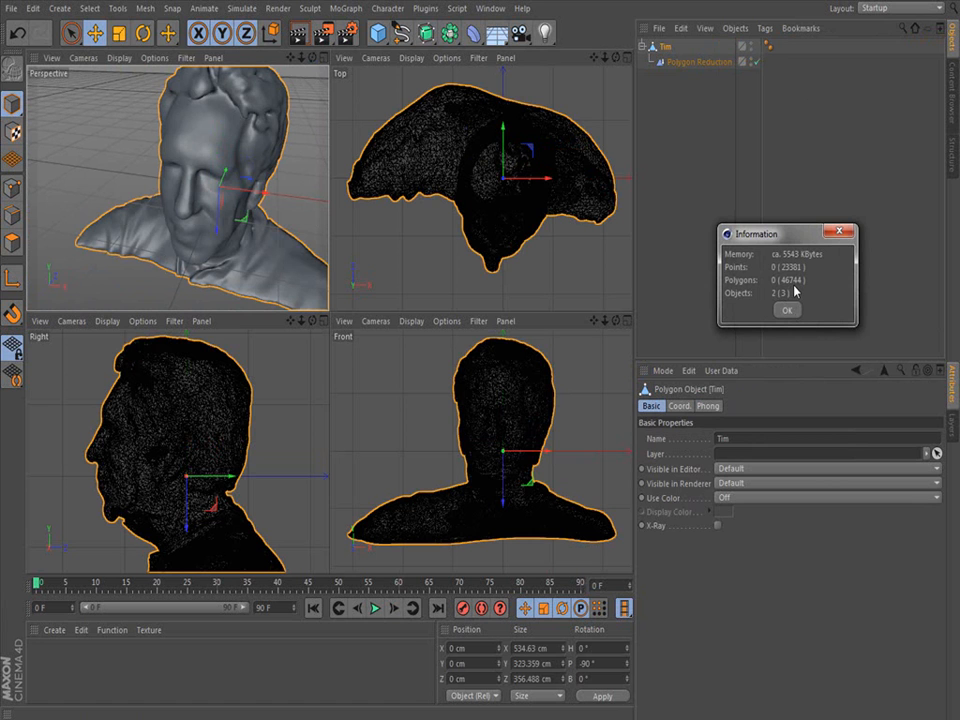
click(841, 235)
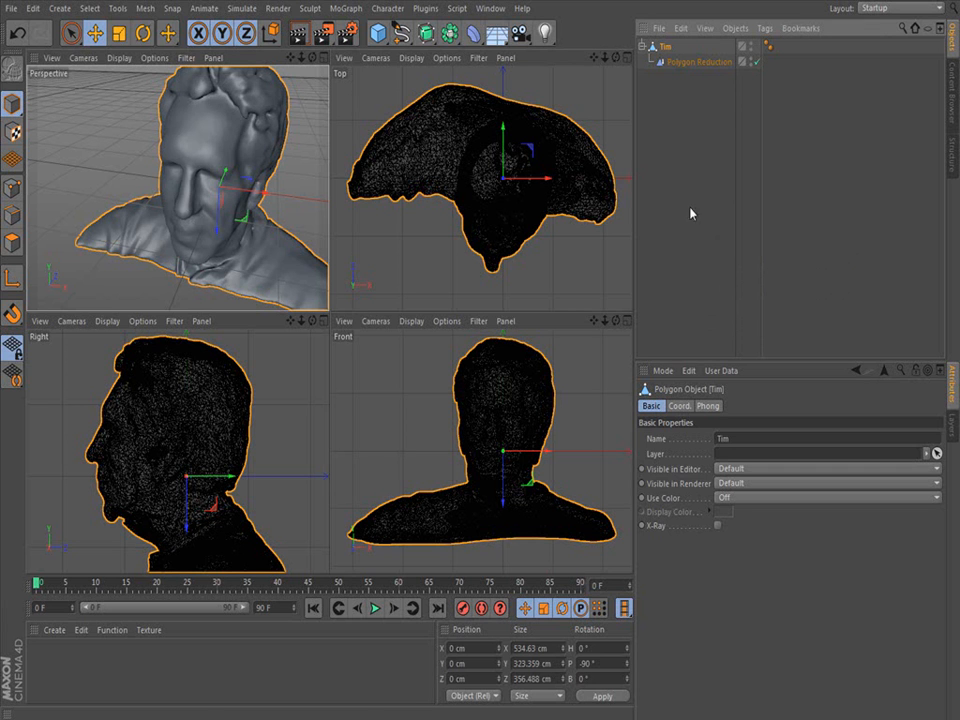
- Bake the reduced bust into a new mesh with Current State to Object and delete the original together with its Polygon Reduction deformer
scroll(212, 200, down, 1)
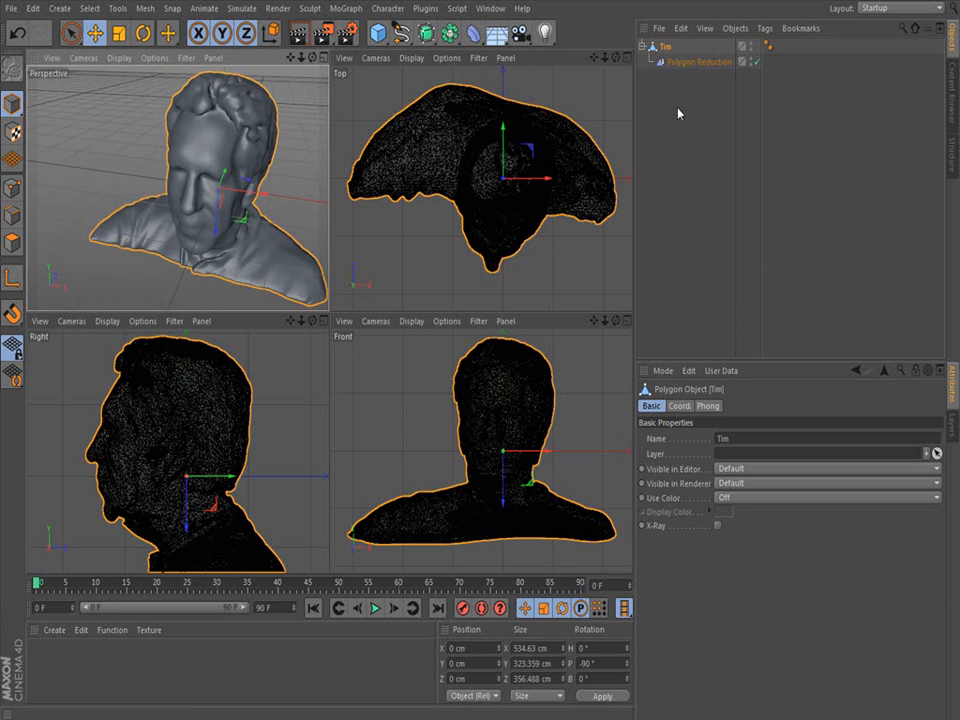
mouse_move(312, 58)
mouse_down()
mouse_move(366, 38)
mouse_move(398, 42)
mouse_move(307, 58)
mouse_up()
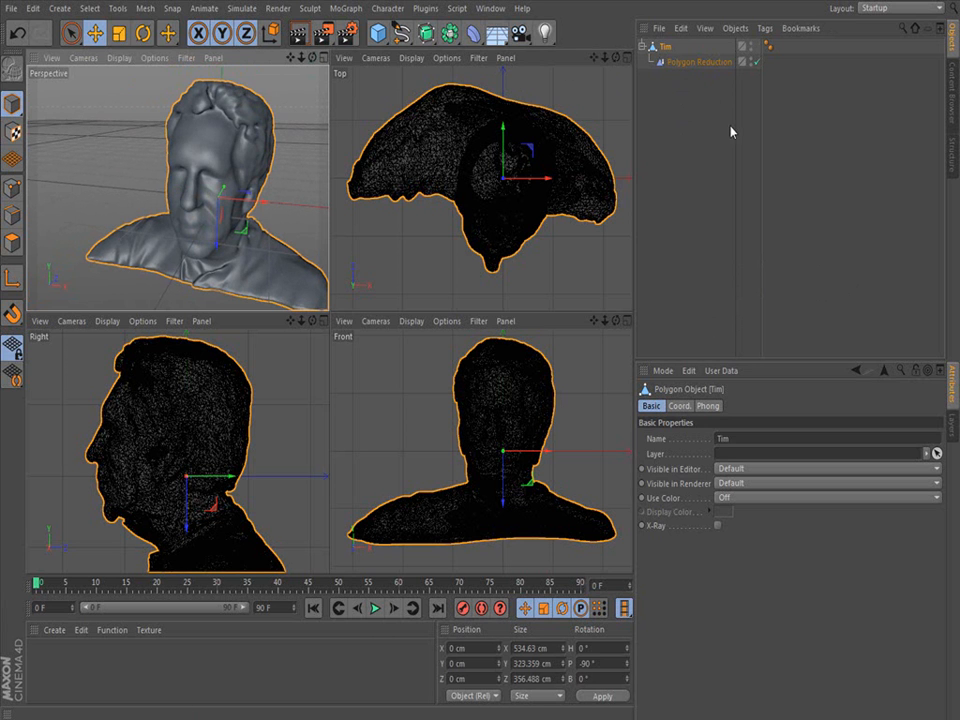
right_click(667, 53)
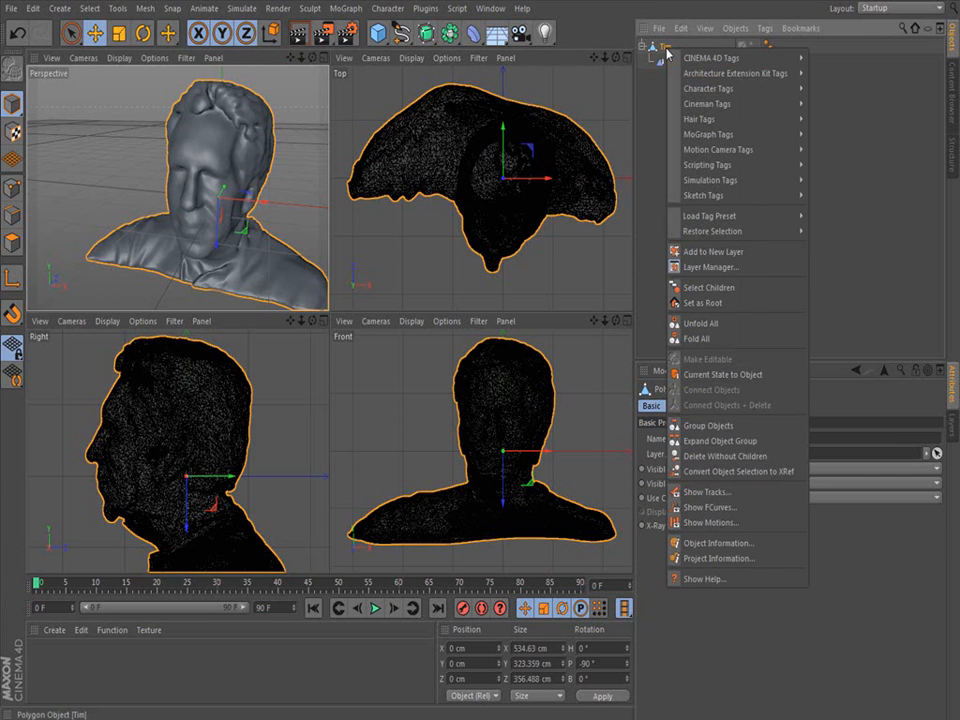
click(743, 377)
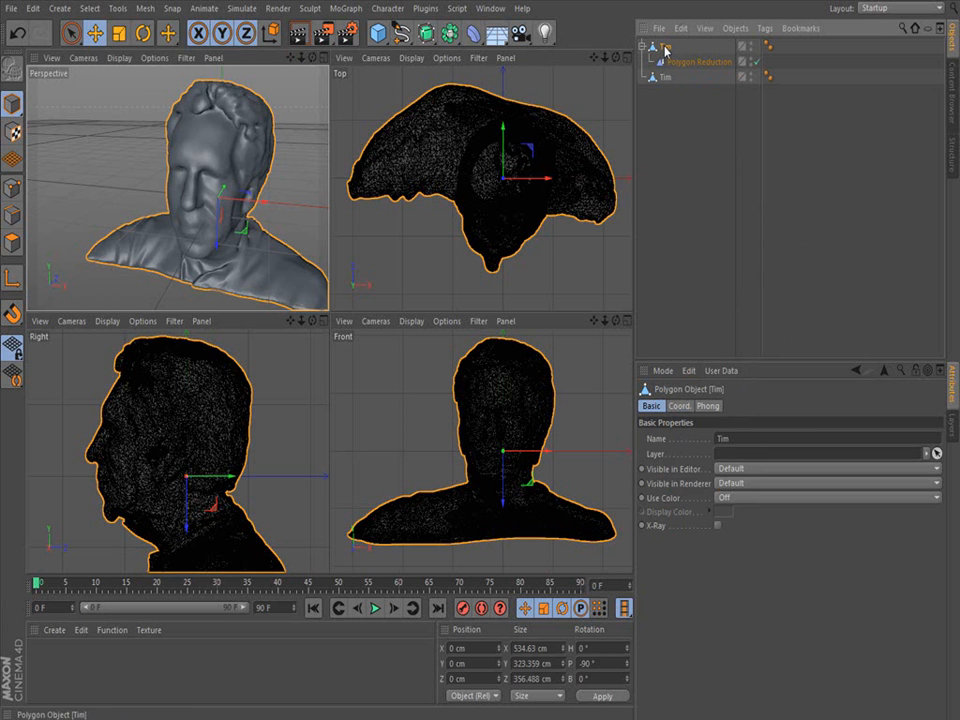
key(Delete)
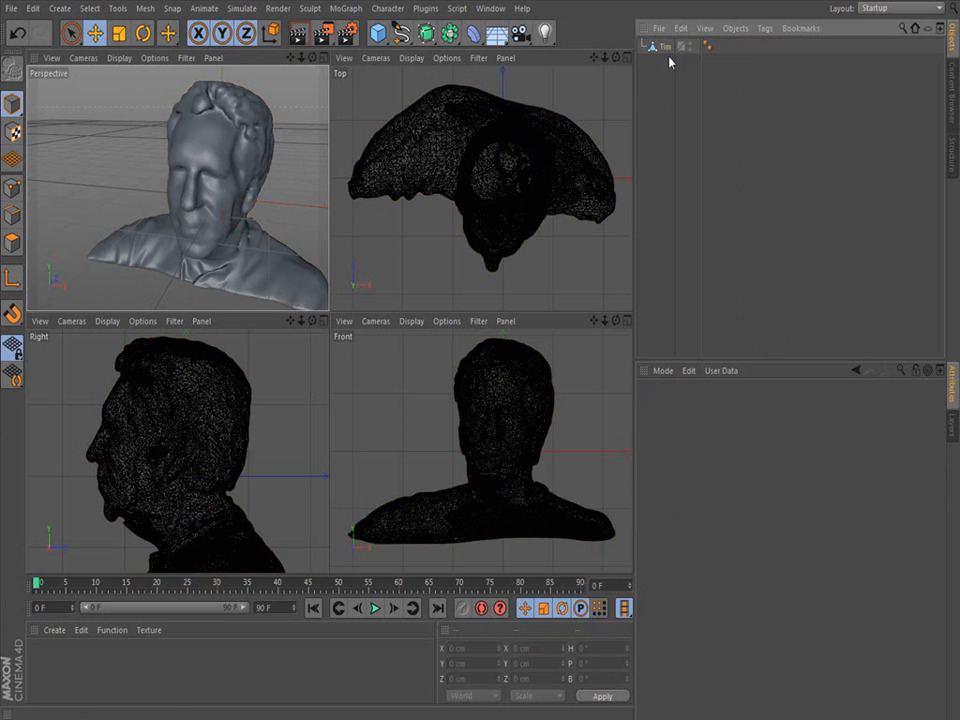
- Check the object information of the baked bust mesh for its polygon count
click(666, 47)
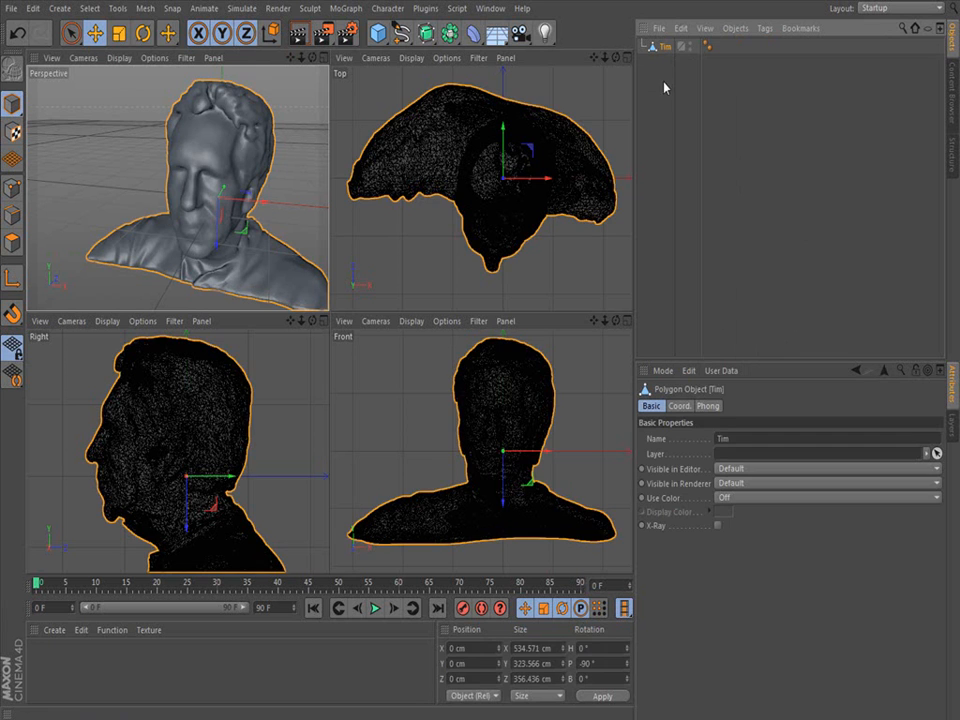
click(744, 32)
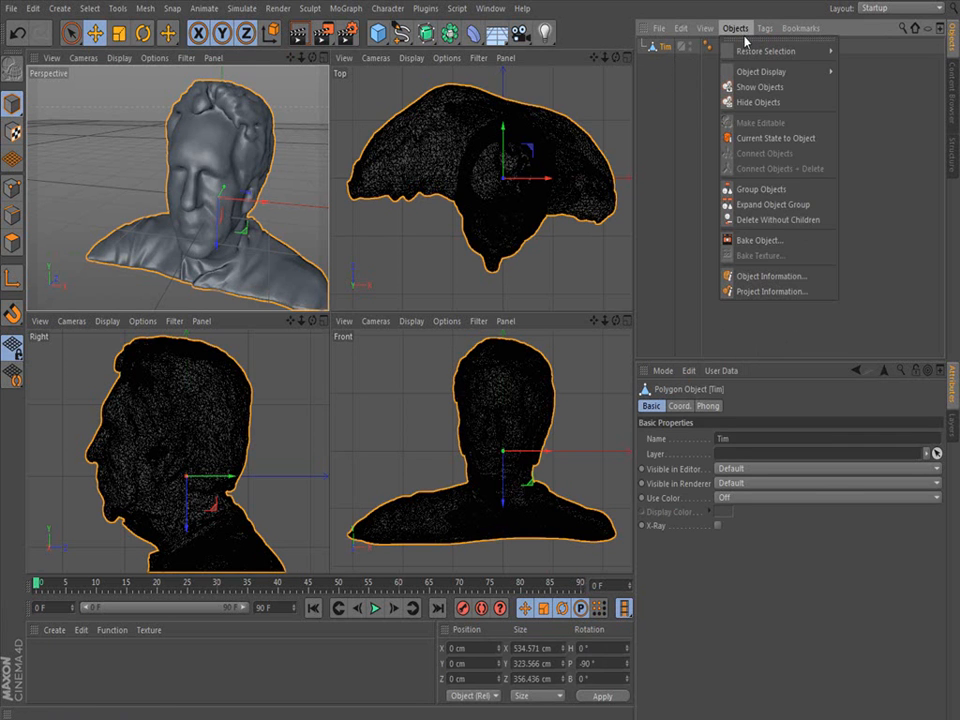
click(771, 277)
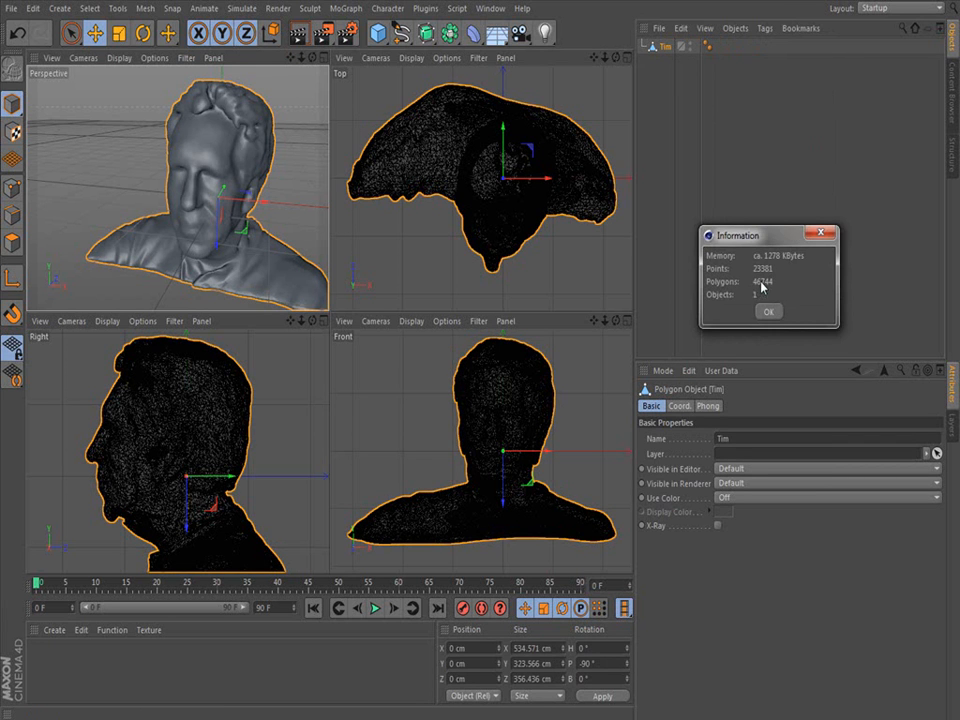
click(819, 232)
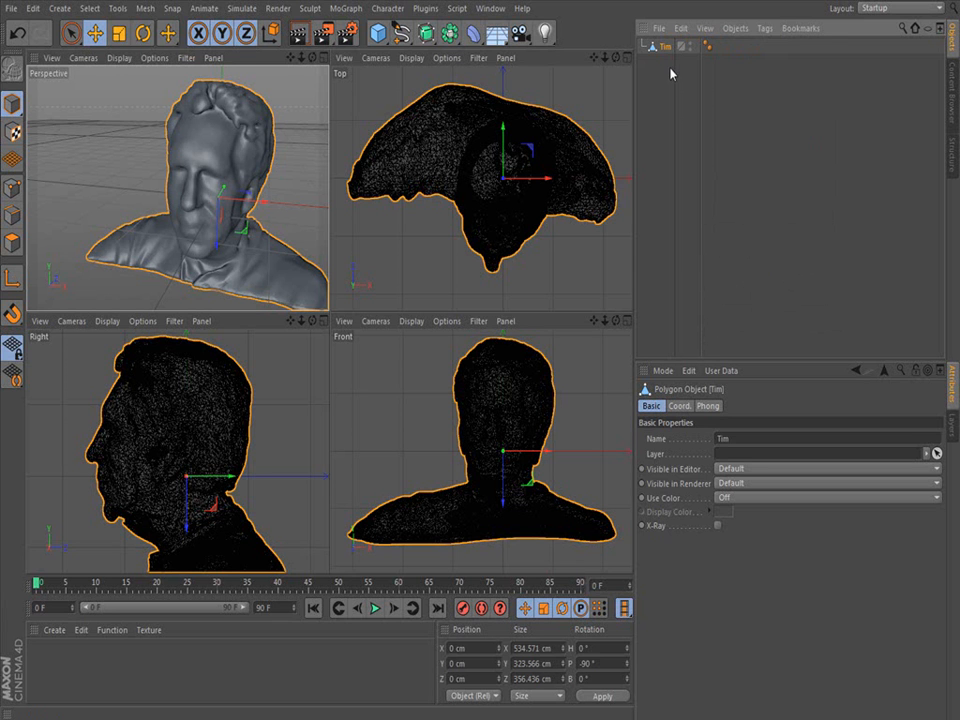